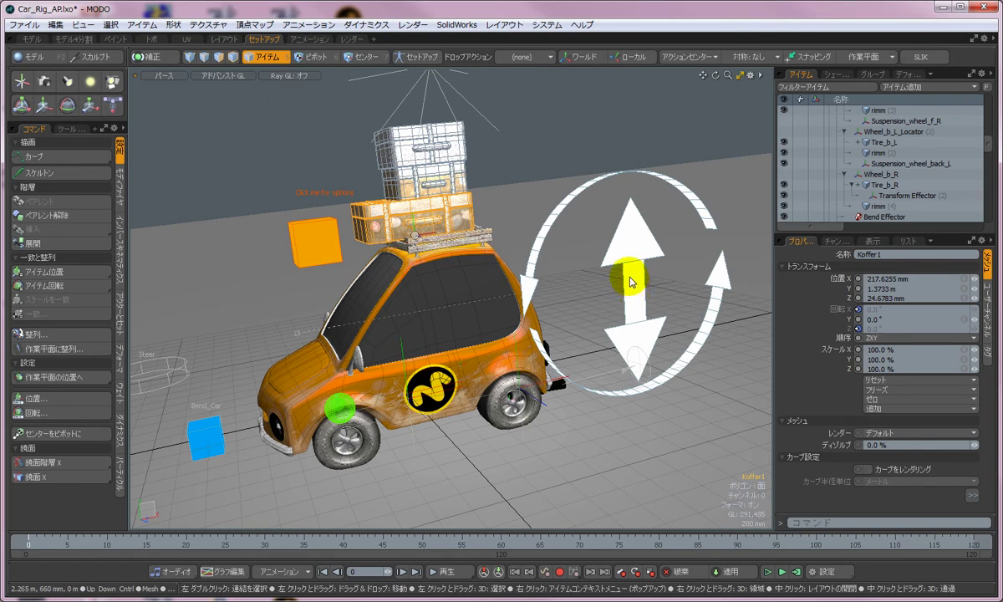
Tilt the car and its luggage through the Move_Me controller, setting Car_Acceleration_Brake to about -3.5° and adjusting Car_Banking
left_click_drag(530, 280, 338, 292, "alt")
left_click(311, 238)
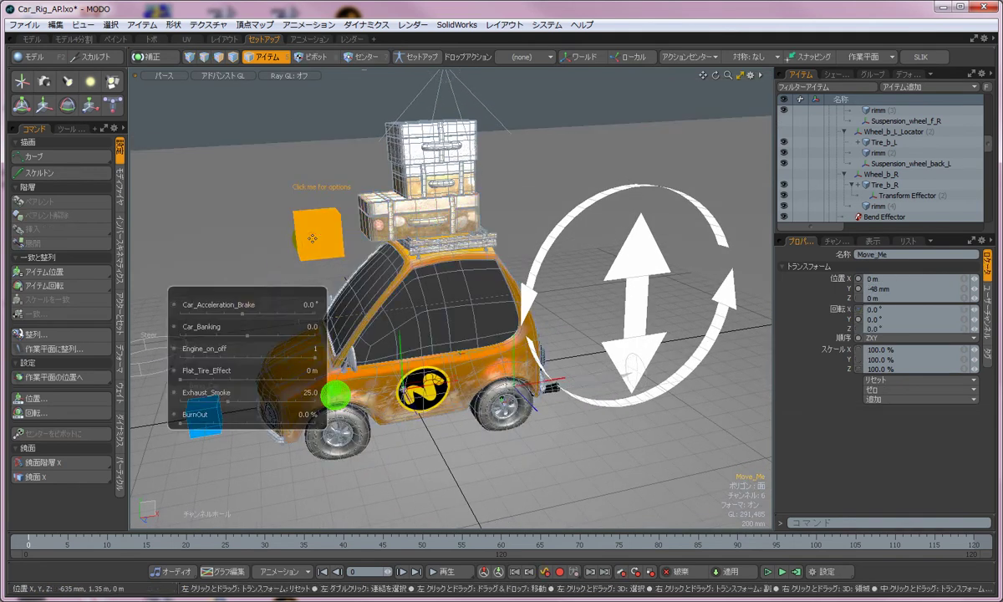
mouse_move(234, 301)
left_mouse_down()
mouse_move(226, 303)
mouse_move(243, 307)
left_mouse_up()
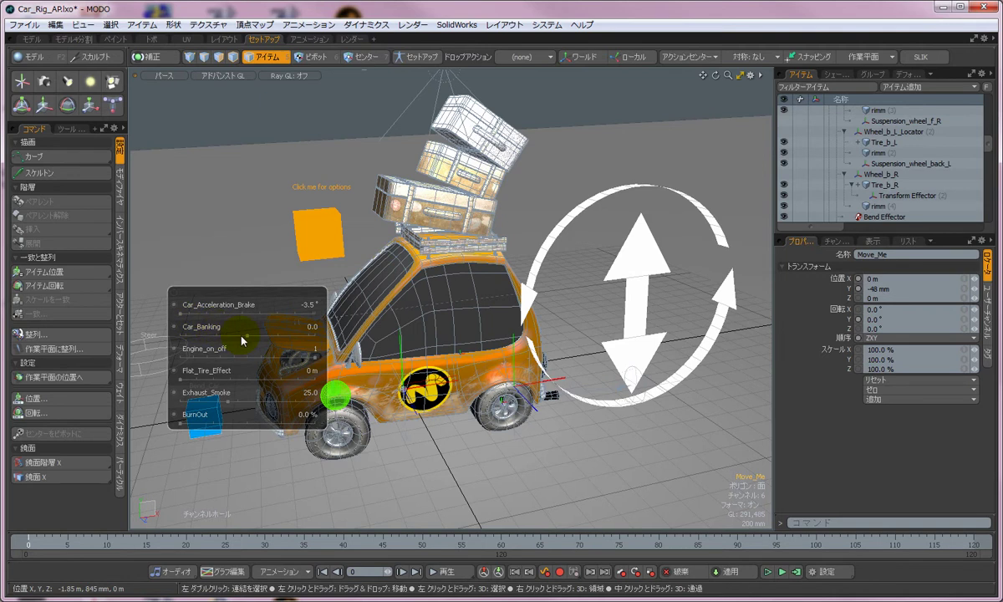
mouse_move(247, 333)
left_mouse_down()
mouse_move(236, 330)
mouse_move(246, 332)
left_mouse_up()
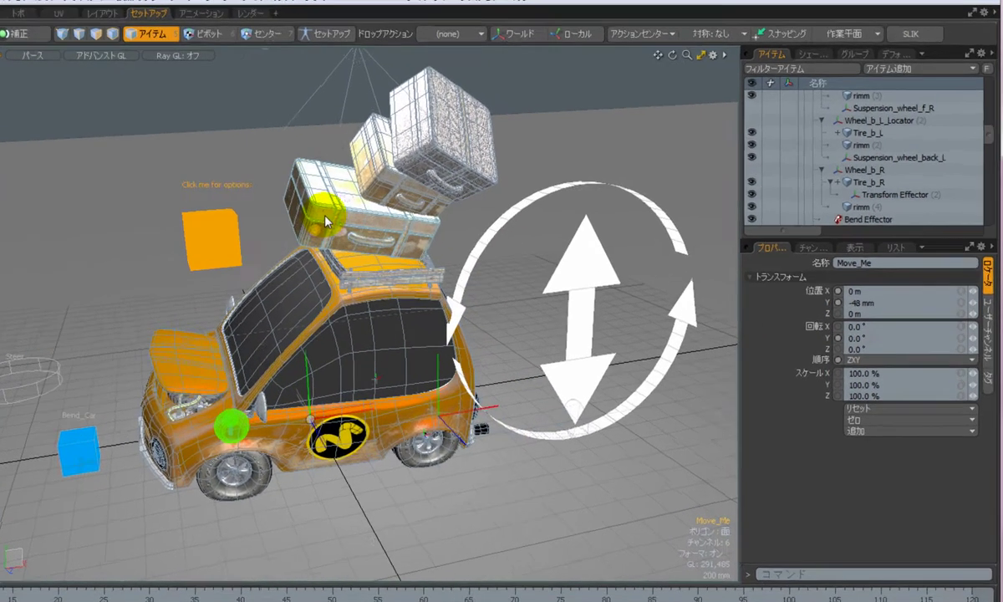
Select the topmost suitcase, Koffer3, and make it the reference item for the view
left_click(415, 223)
left_click(209, 163)
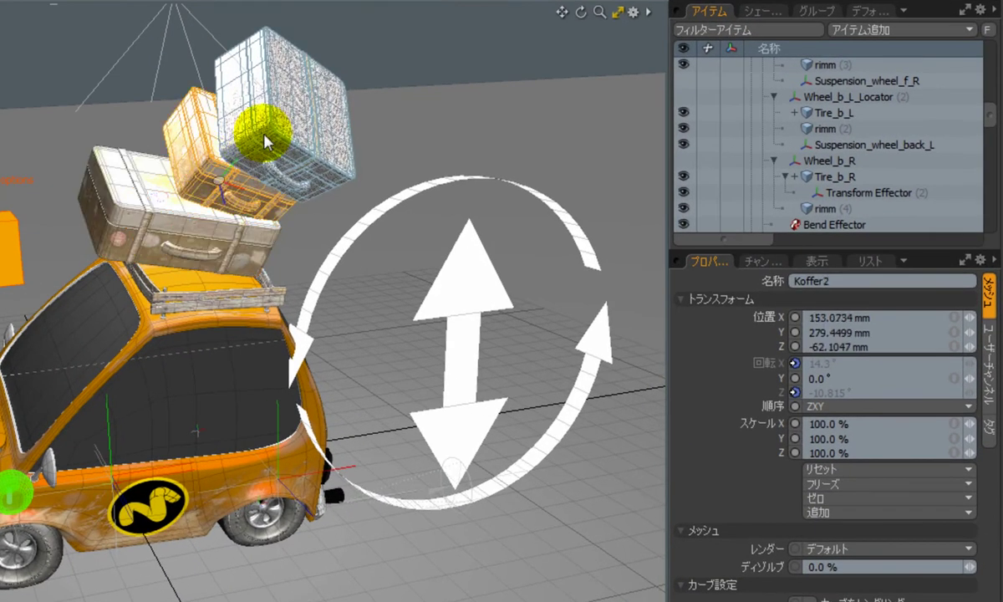
left_click(246, 125)
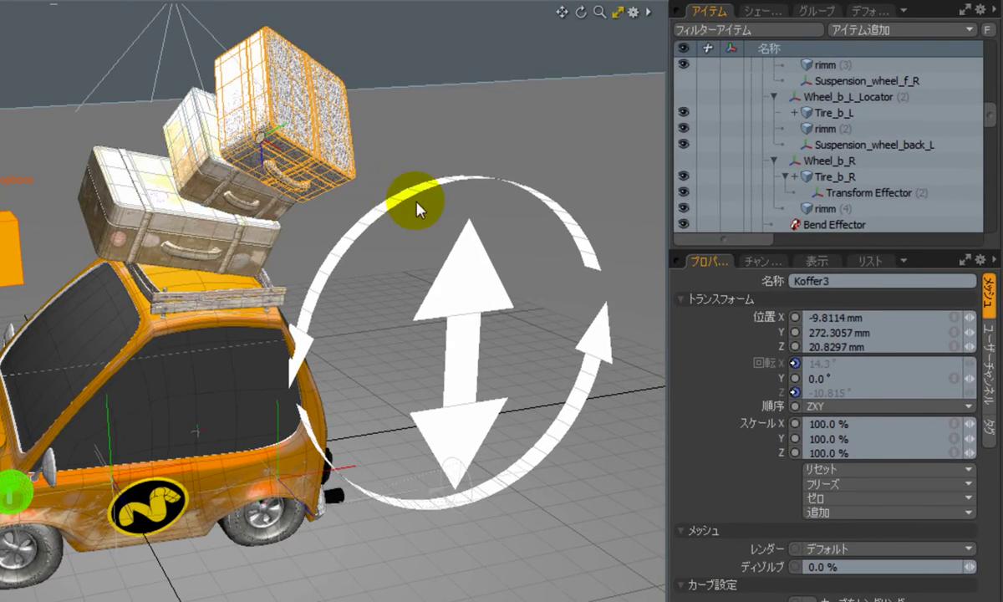
middle_click_drag(448, 231, 416, 359)
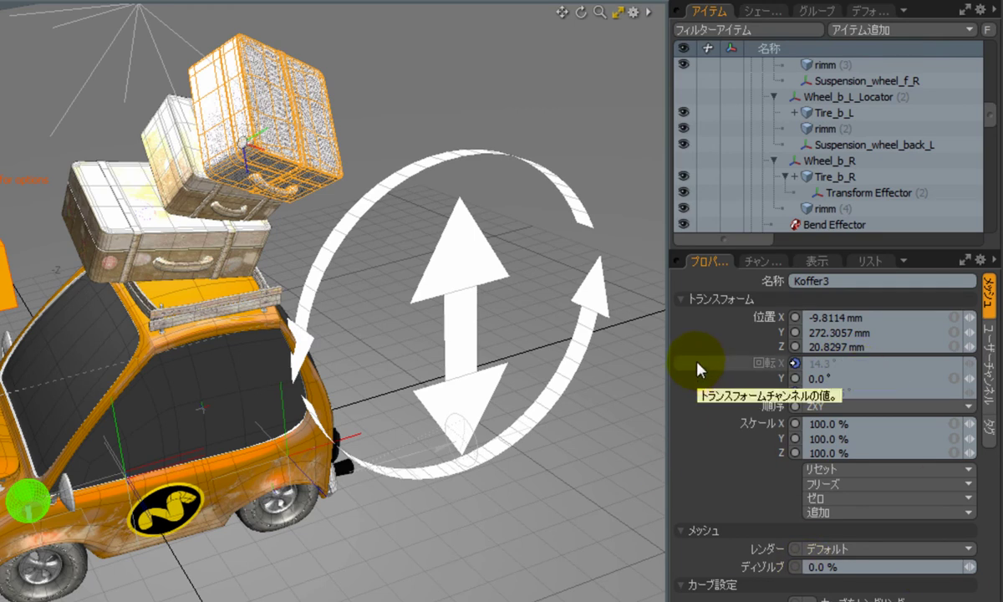
scroll(980, 145, "down", 10)
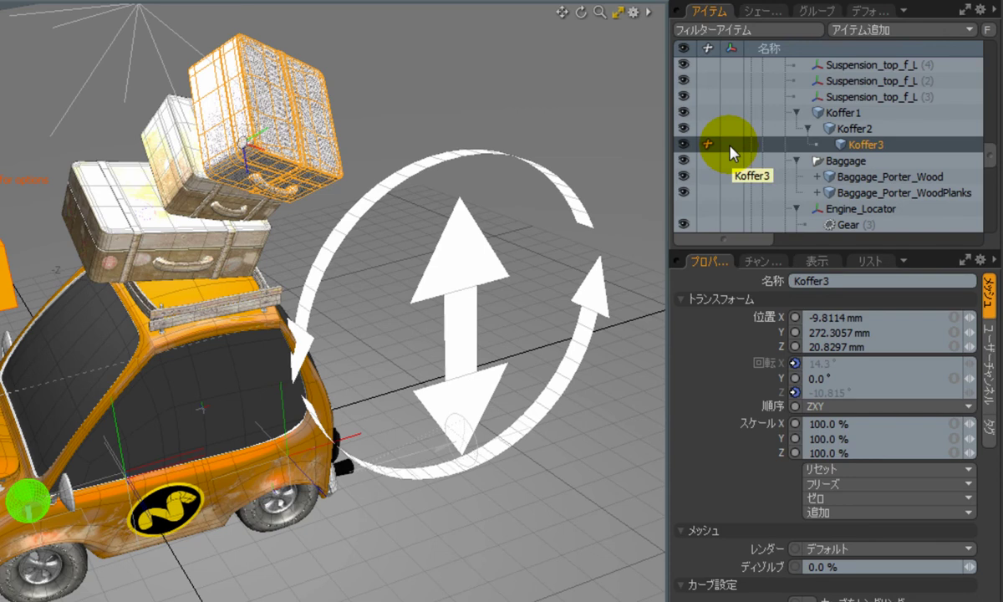
left_click(731, 144)
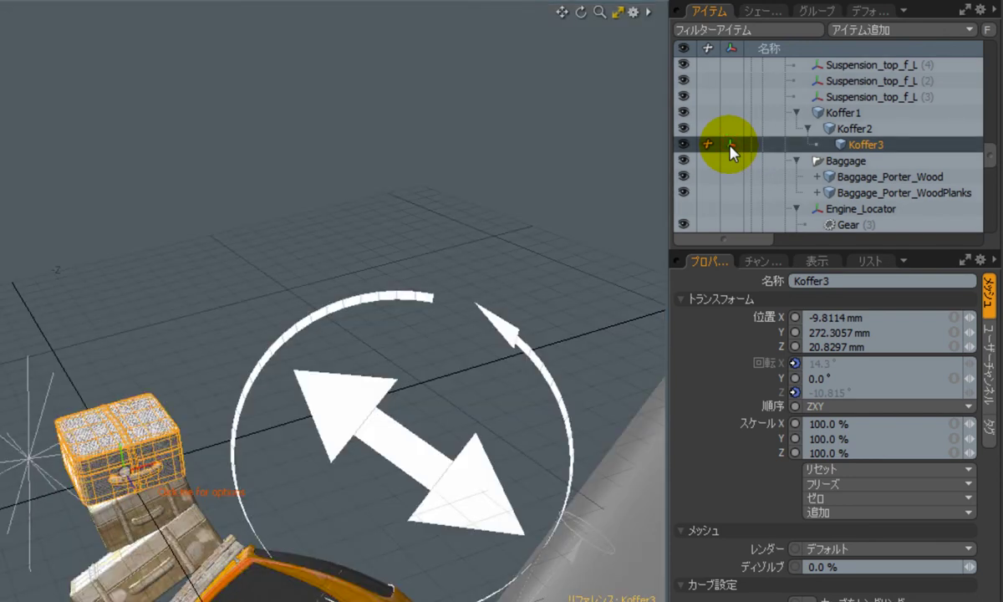
left_click(731, 147)
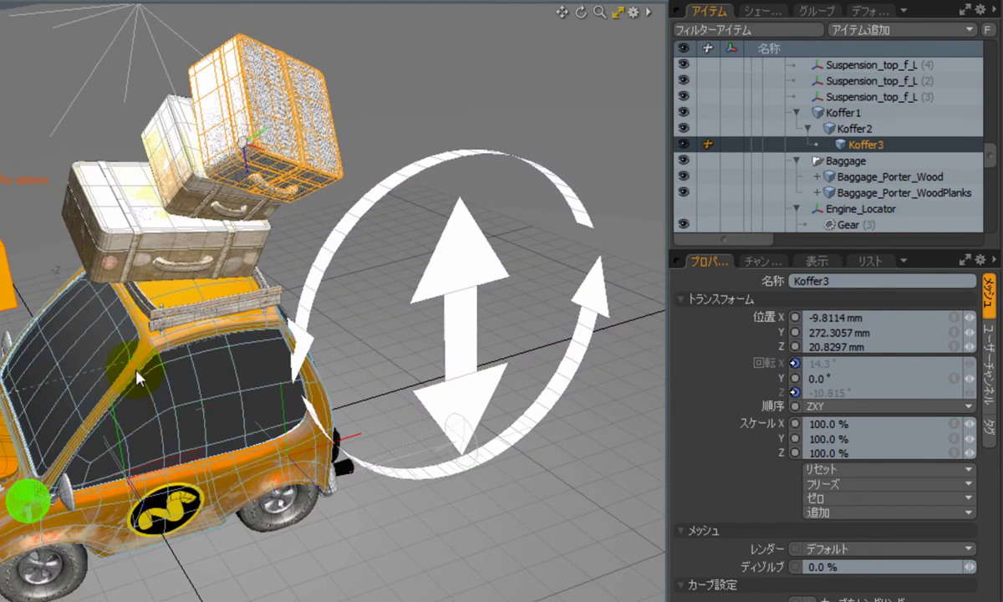
left_click(731, 145)
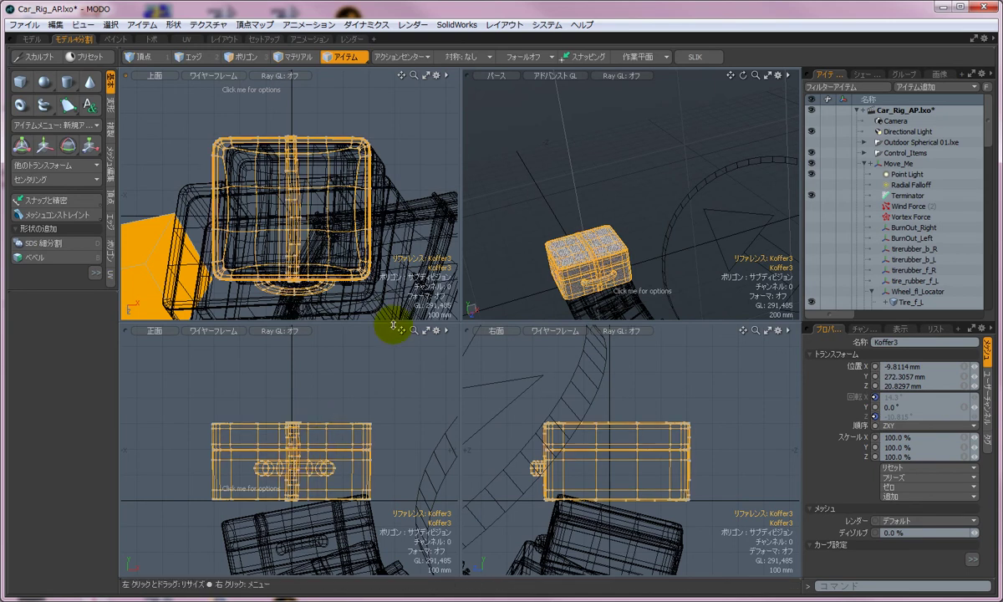
Draw a cylinder falloff about 375 mm by 290 mm along the Y axis over Koffer3's polygons
key("3")
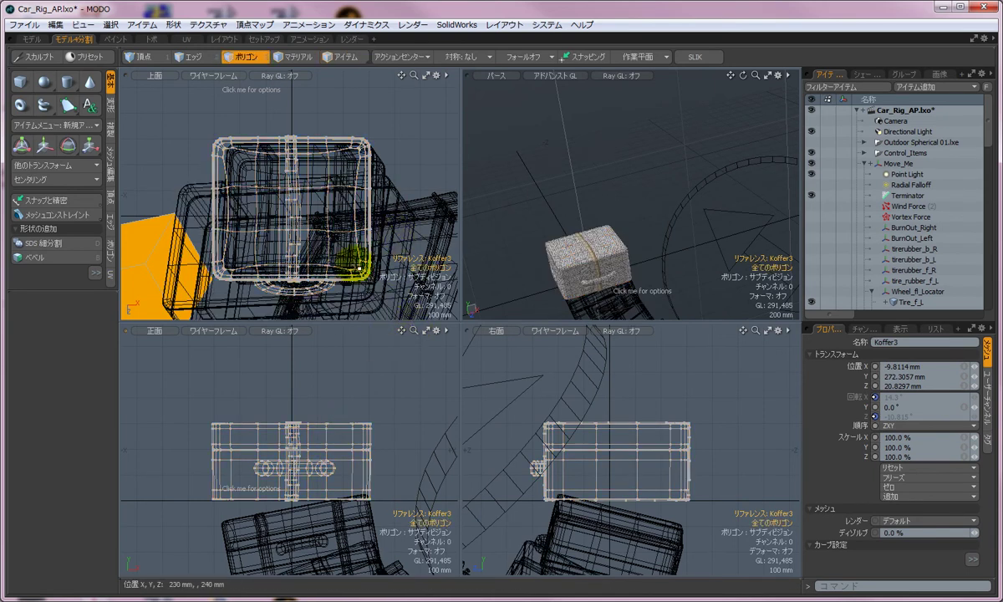
left_click(535, 56)
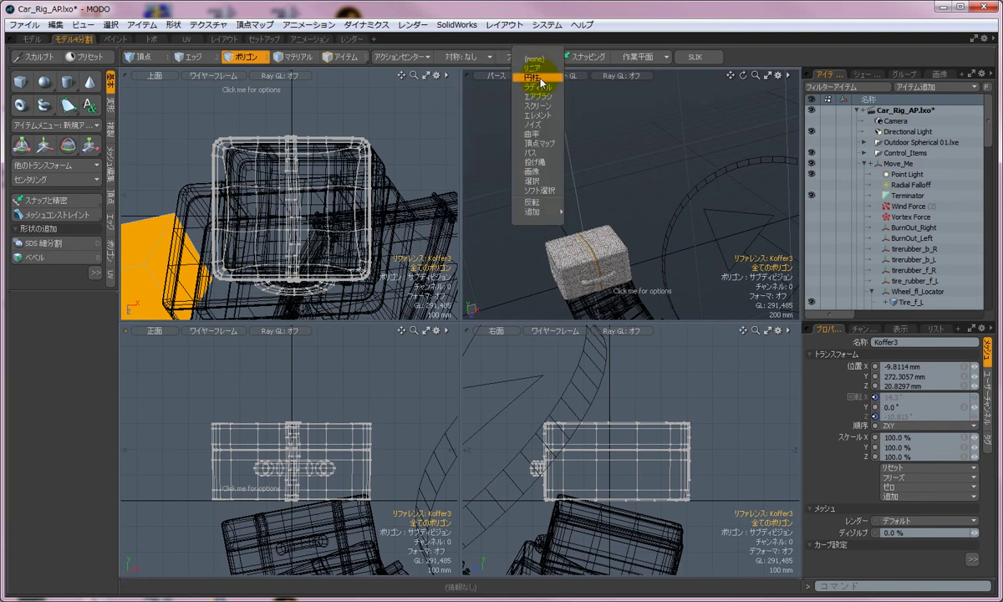
left_click(540, 78)
left_click_drag(292, 201, 292, 219)
Scale Koffer3's polygons to about 158.5% in Y with the falloff, giving the suitcase a bulged shape
key("w")
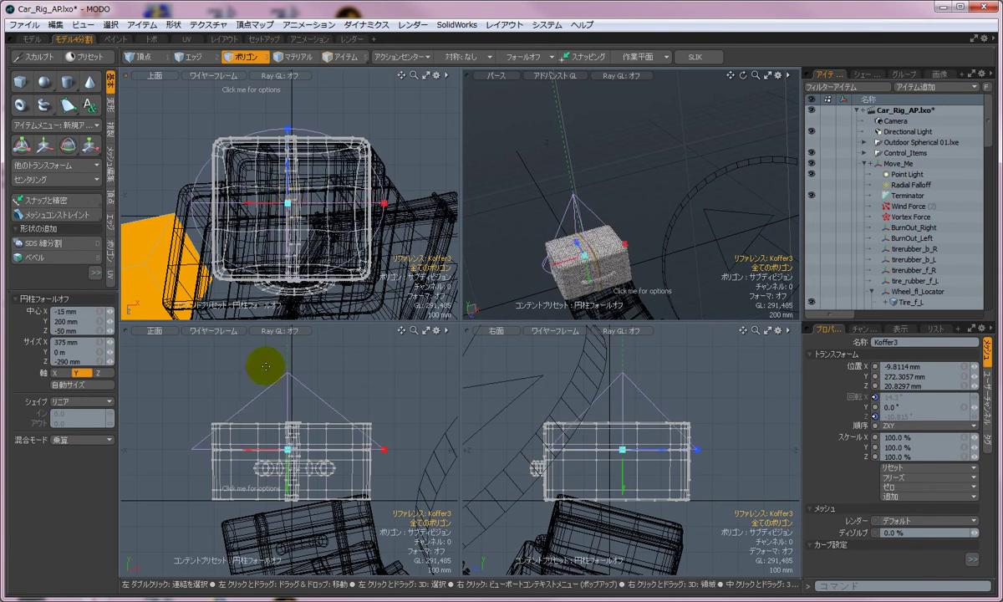
key("r")
mouse_move(292, 416)
left_mouse_down()
mouse_move(290, 432)
mouse_move(284, 425)
left_mouse_up()
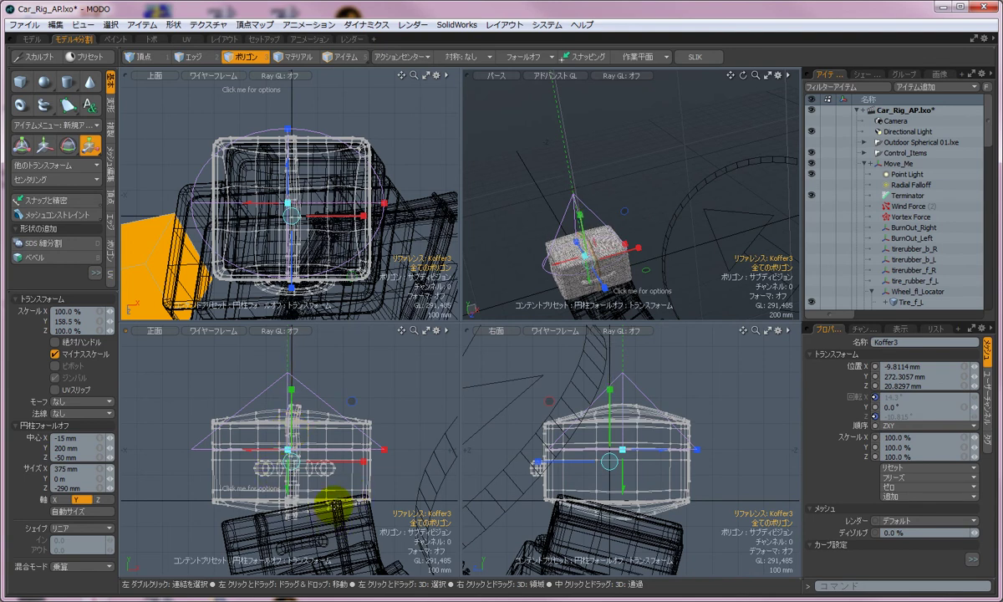
key("space")
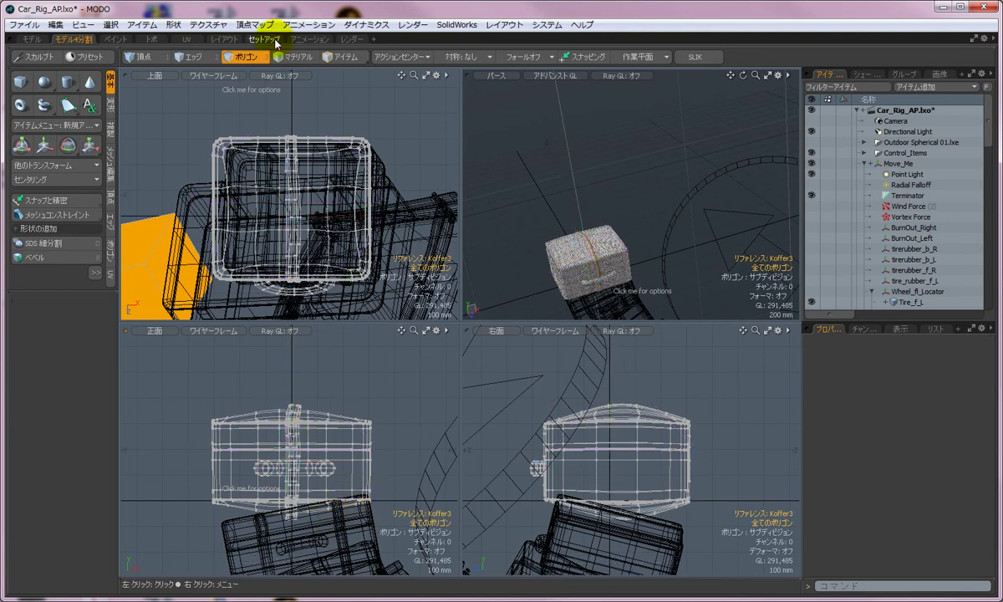
Return to the Setup layout and release Koffer3 as the reference item
left_click(275, 44)
left_click_drag(987, 102, 987, 179)
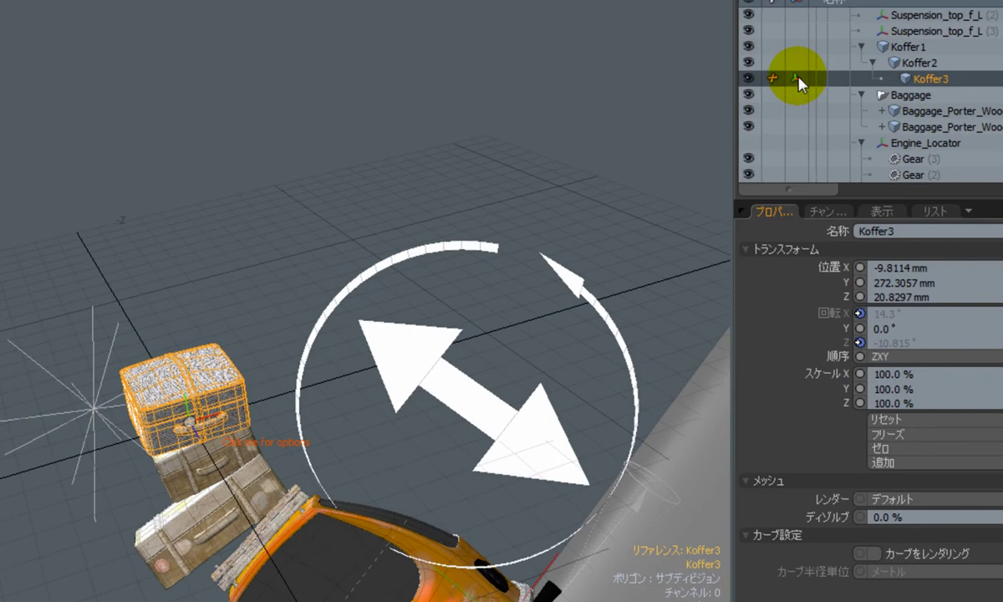
left_click(796, 80)
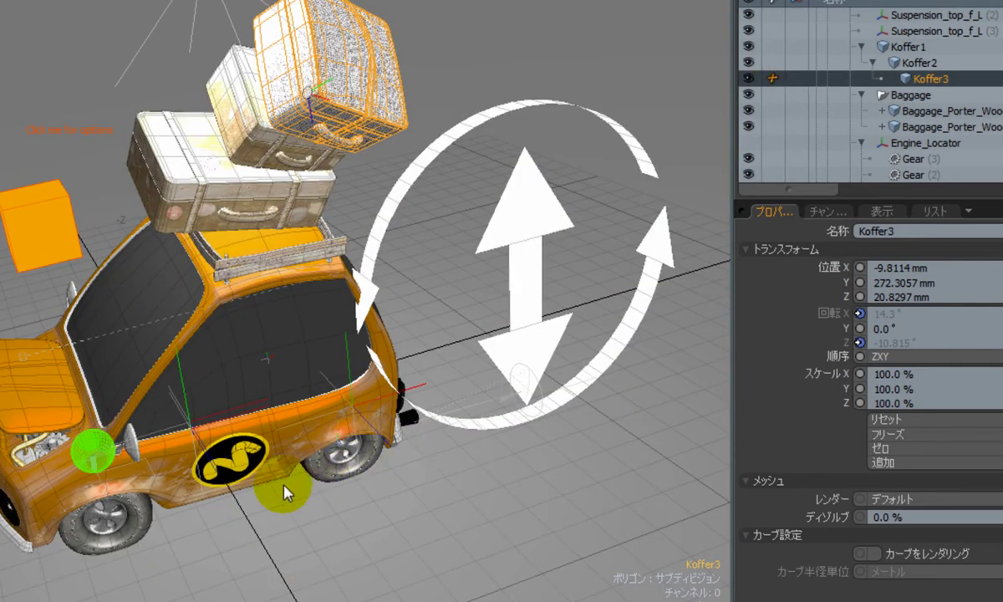
Select the lowest suitcase on the roof rack, Koffer1, and make it the reference item
left_click_drag(271, 489, 347, 27, "alt")
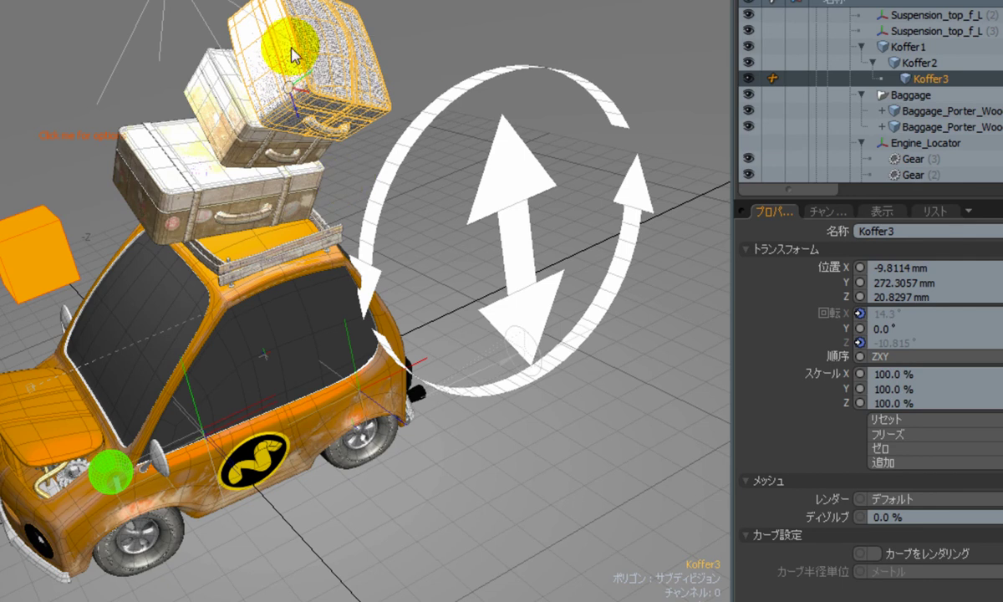
left_click_drag(404, 150, 89, 18, "alt")
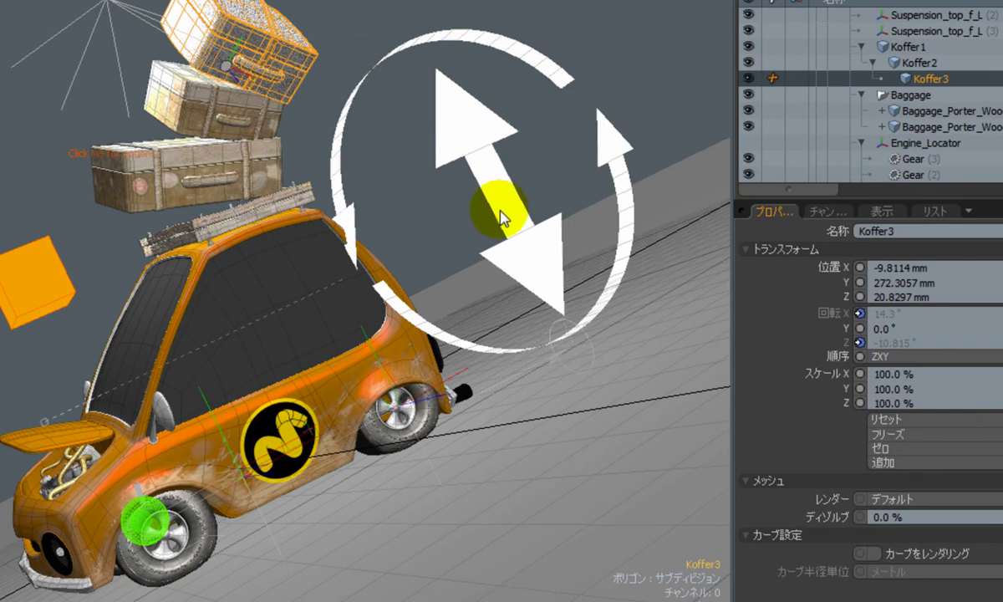
left_click_drag(373, 28, 393, 145, "alt")
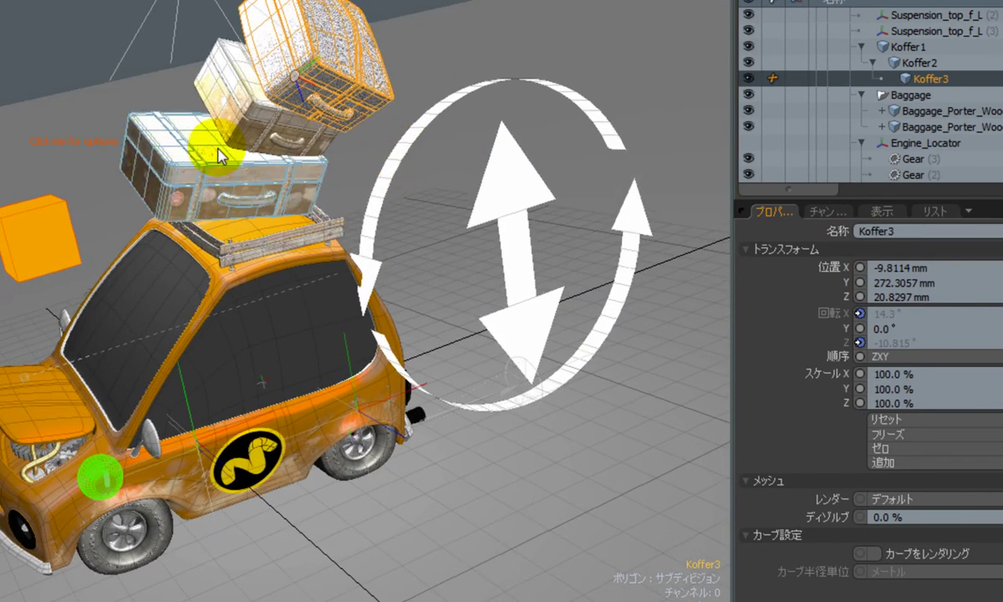
left_click(215, 177)
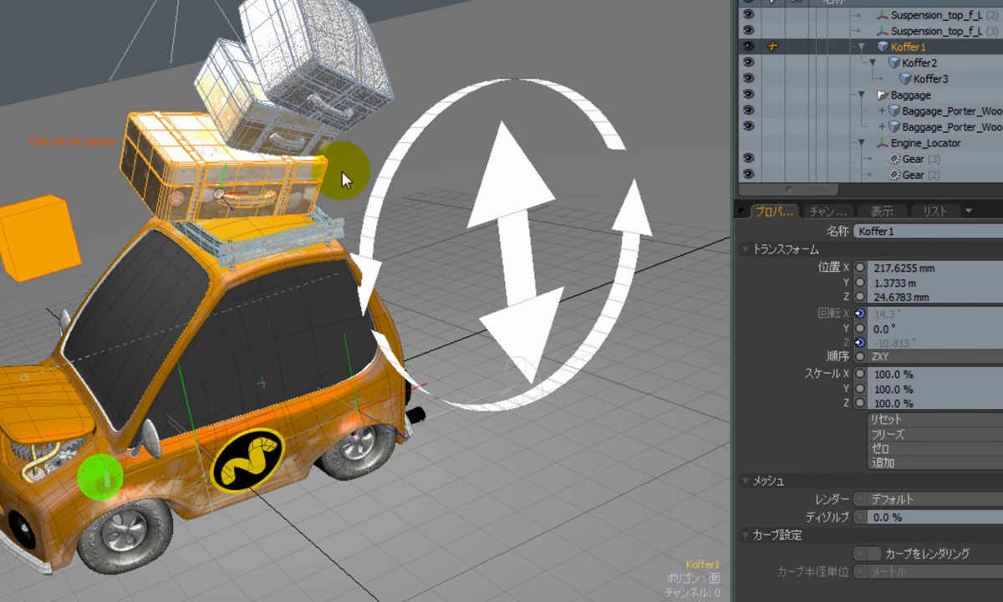
left_click(797, 48)
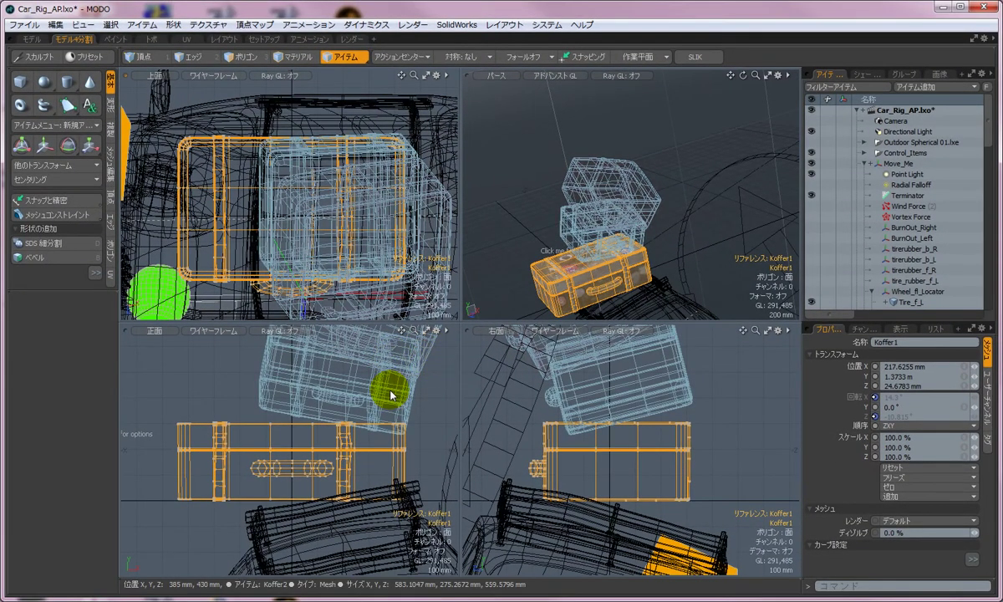
Draw a cylinder falloff about 500 mm by 300 mm along the Y axis over Koffer1's polygons
key("3")
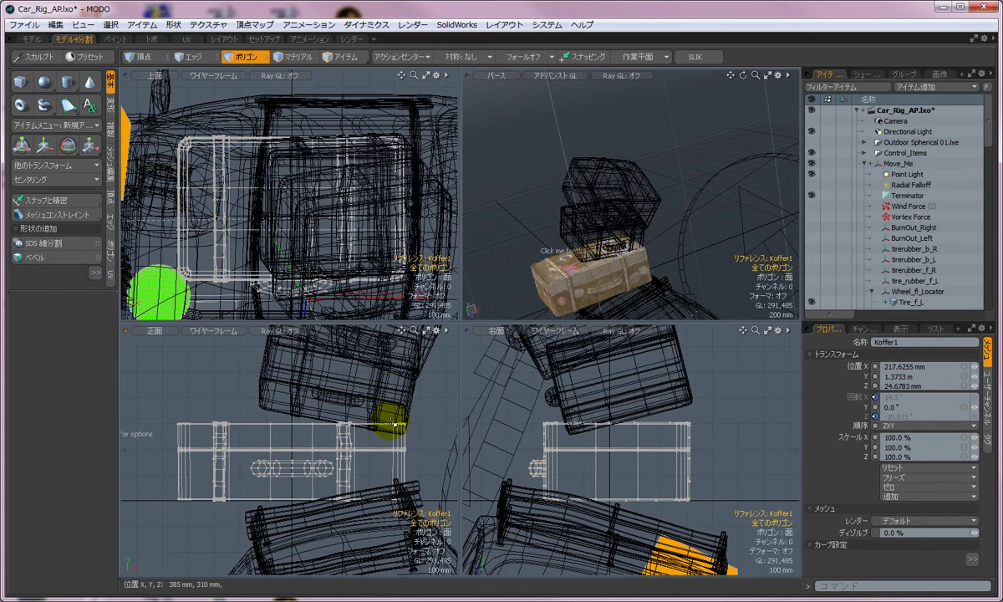
left_click(523, 60)
left_click(493, 77)
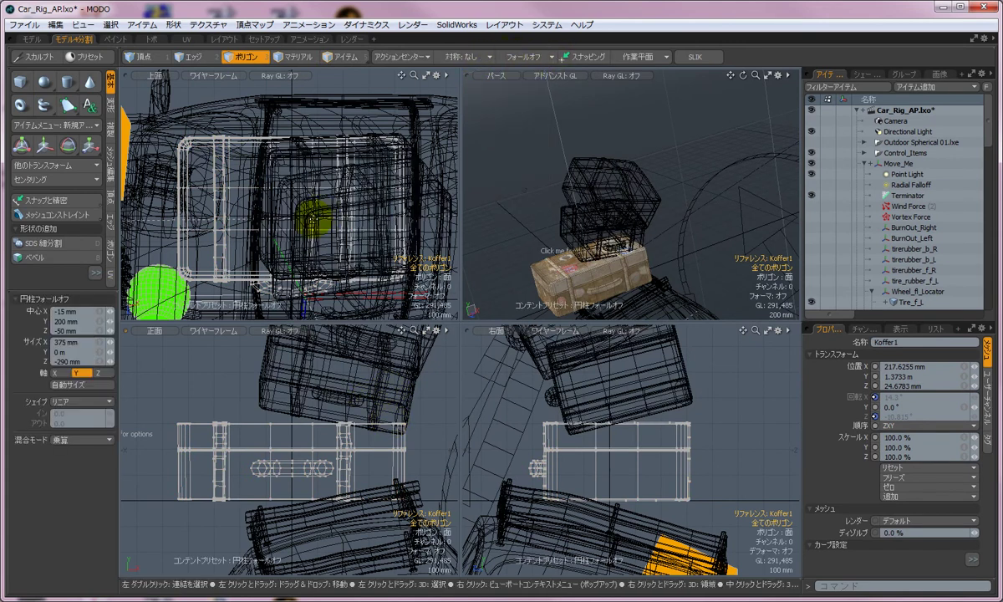
left_click_drag(293, 213, 213, 258)
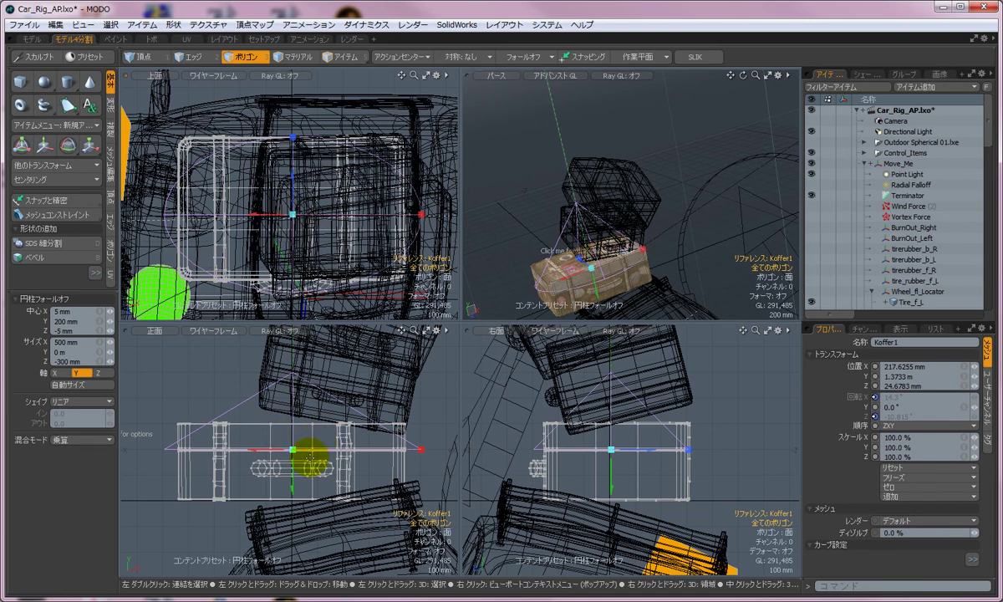
Scale Koffer1's polygons to about 46% in Y with the falloff, denting the suitcase's middle
key("y")
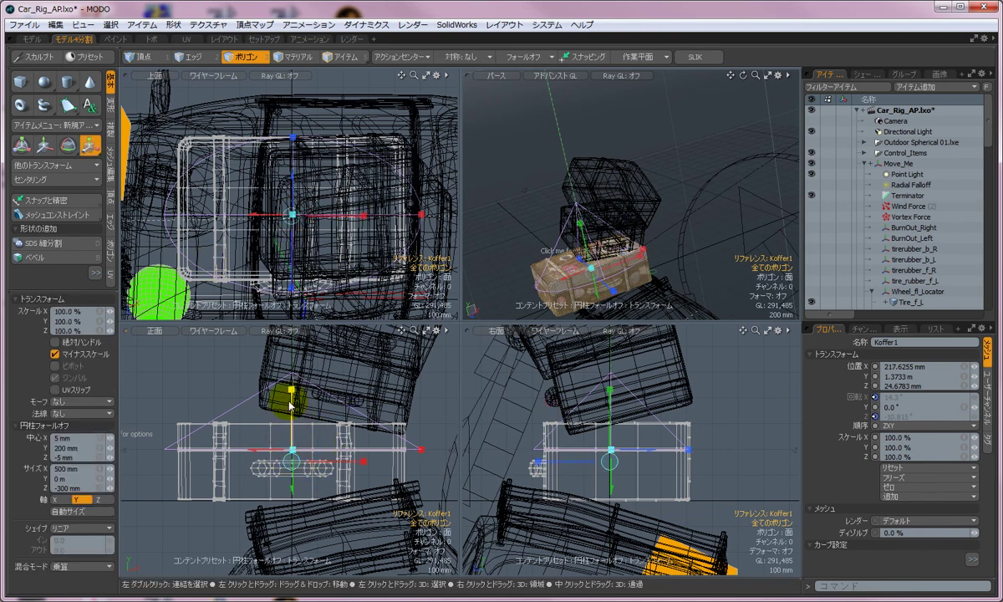
left_click_drag(288, 398, 286, 400)
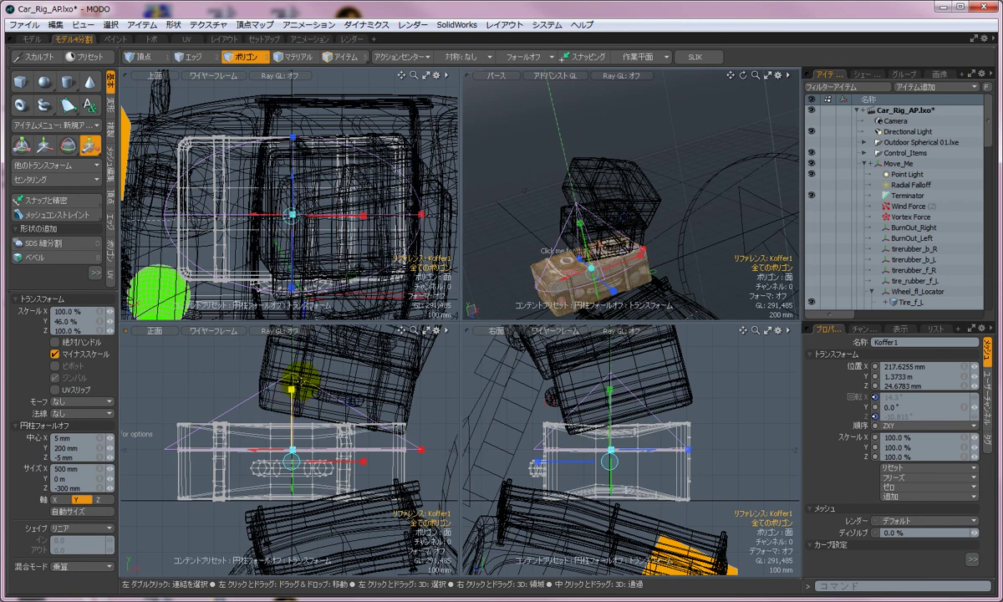
key("space")
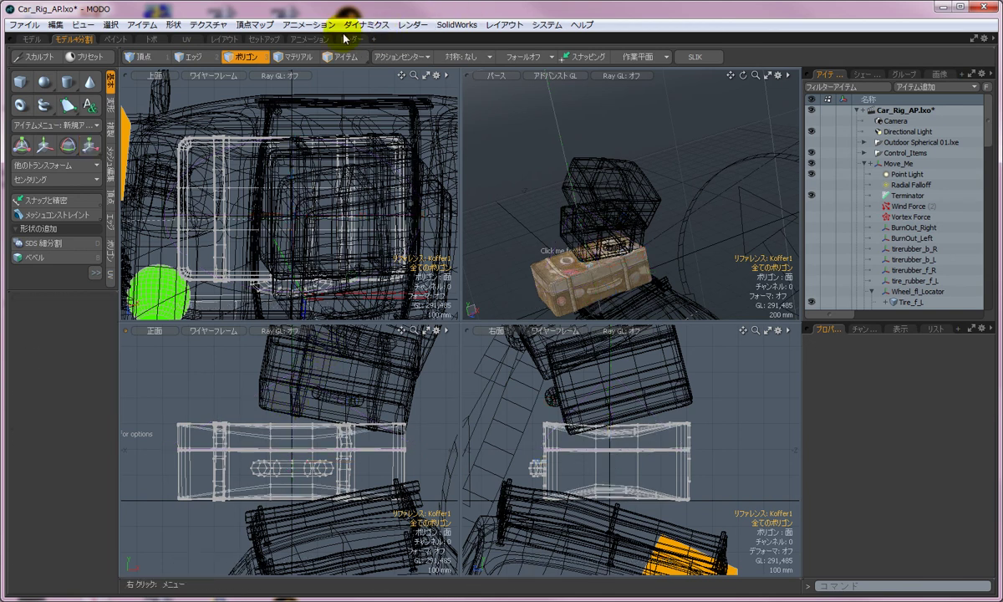
Return to the Setup layout, select Koffer1 and release it as the reference item
left_click(268, 39)
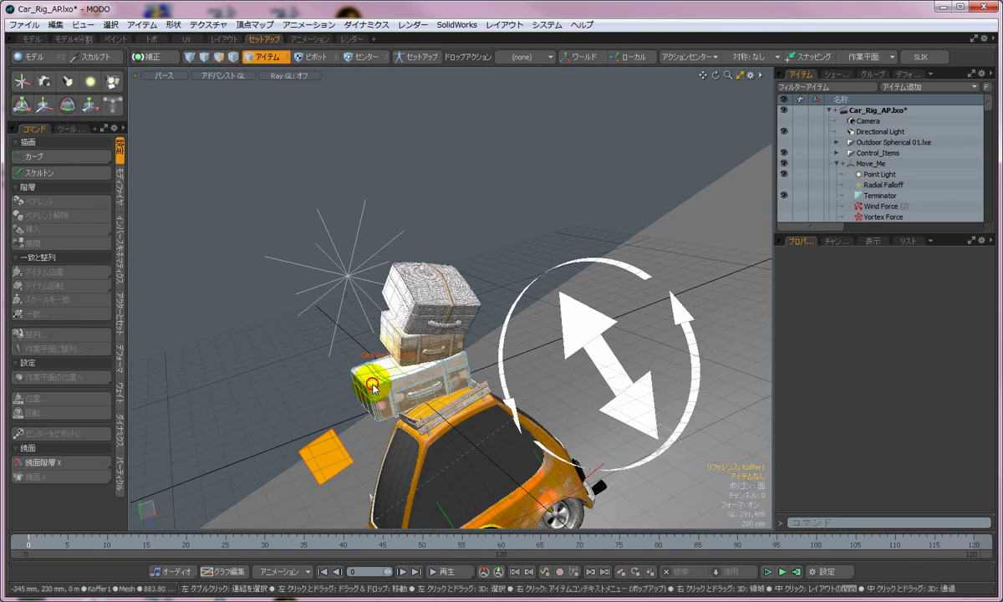
left_click(361, 358)
left_click_drag(989, 107, 991, 148)
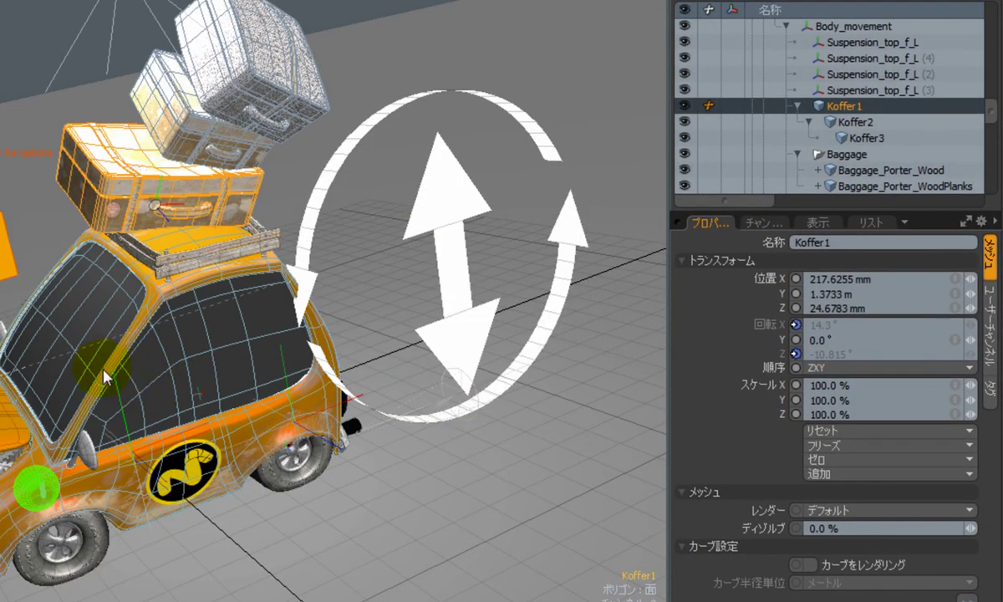
left_click_drag(157, 359, 234, 399, "alt")
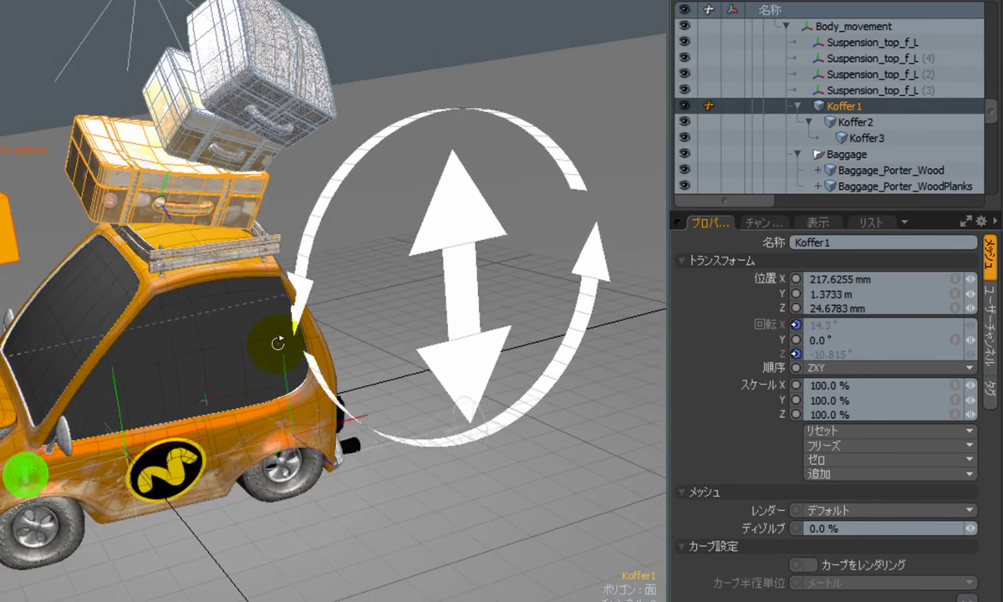
left_click(734, 106)
left_click(734, 106)
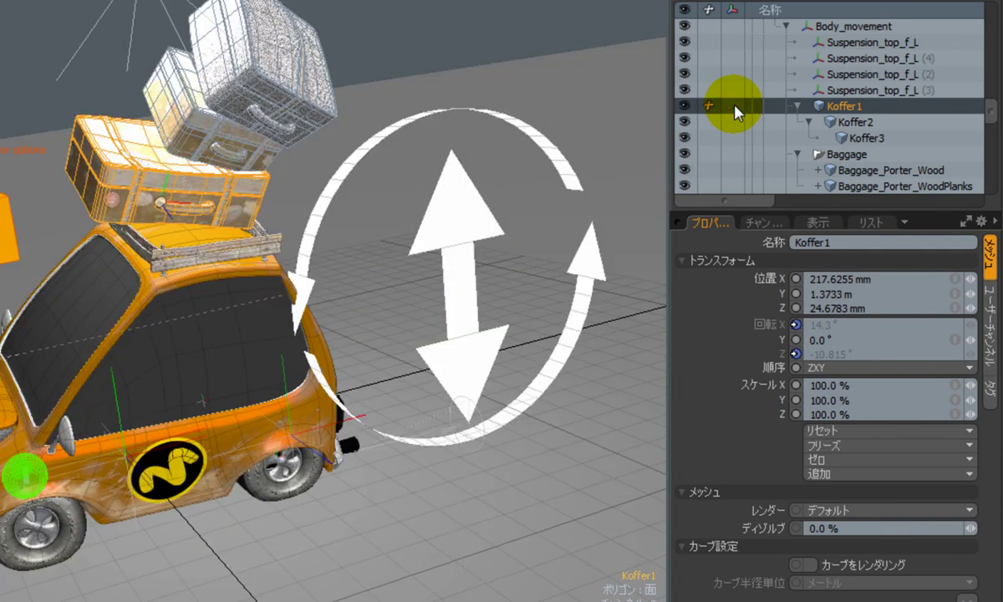